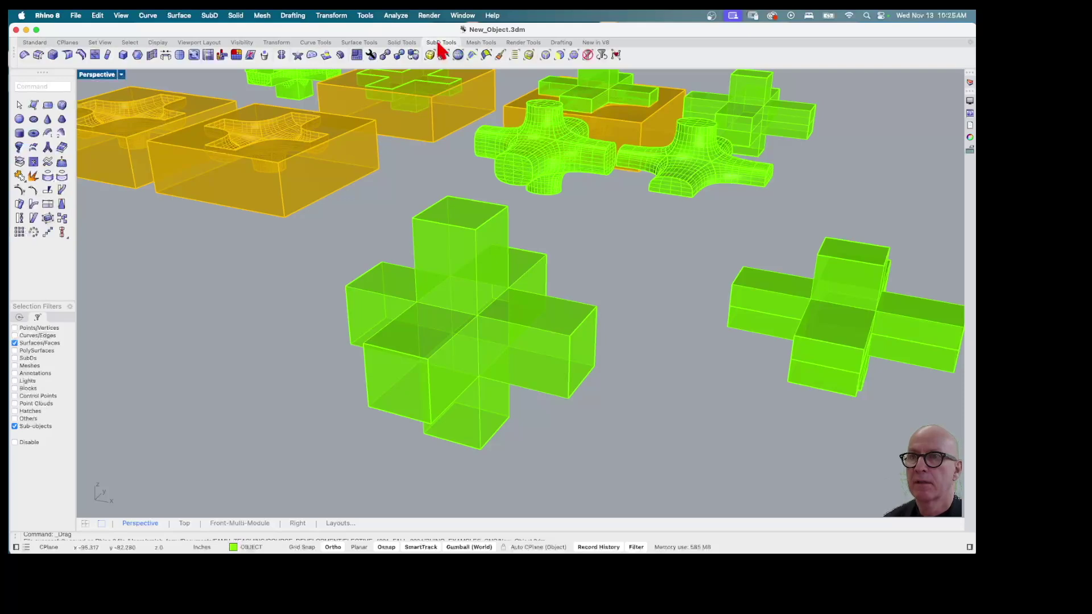
Step: Start the SubD Insert Edge command and limit the selection filters to curves/edges and sub-objects
{"action": "left_click", "coordinate": [81, 55]}
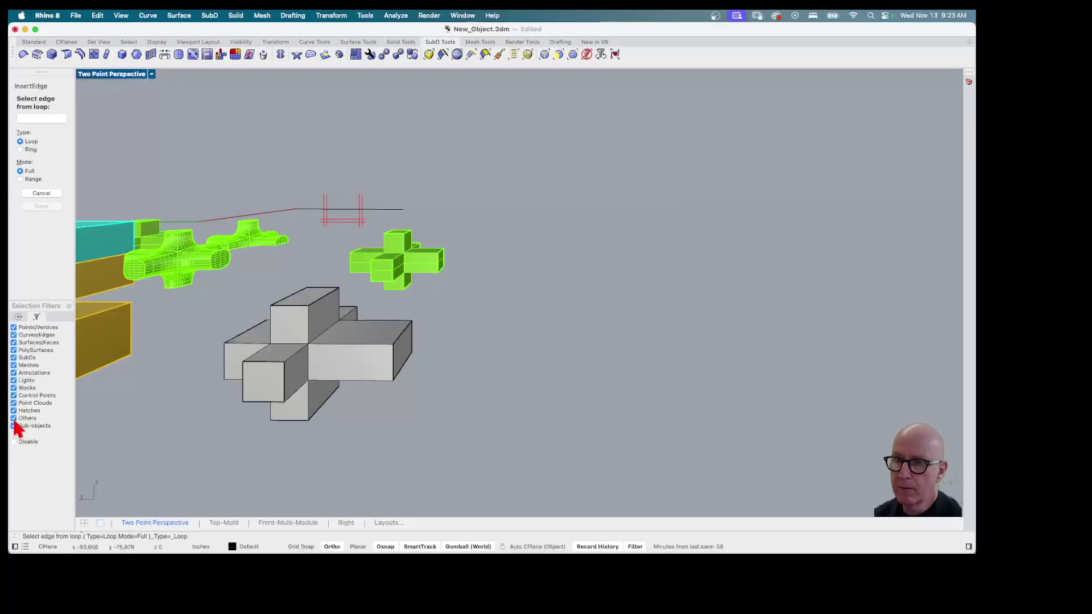
{"action": "left_click", "coordinate": [14, 395]}
{"action": "left_click", "coordinate": [14, 388]}
{"action": "left_click", "coordinate": [14, 380]}
{"action": "left_click", "coordinate": [14, 373]}
{"action": "left_click", "coordinate": [14, 365]}
{"action": "left_click", "coordinate": [14, 357]}
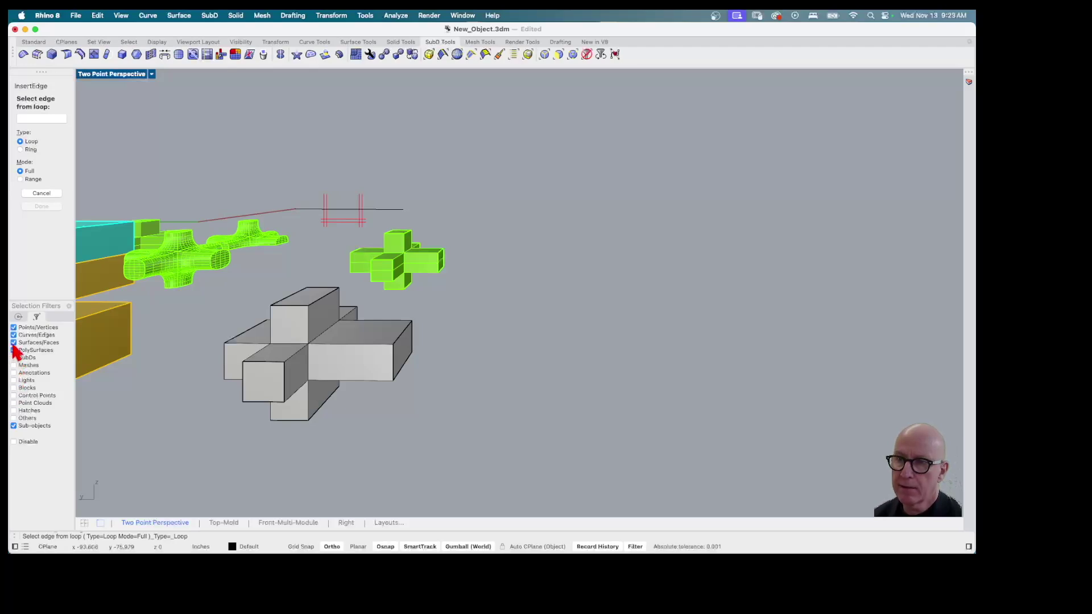
{"action": "left_click", "coordinate": [13, 350]}
{"action": "left_click", "coordinate": [14, 343]}
{"action": "left_click", "coordinate": [14, 327]}
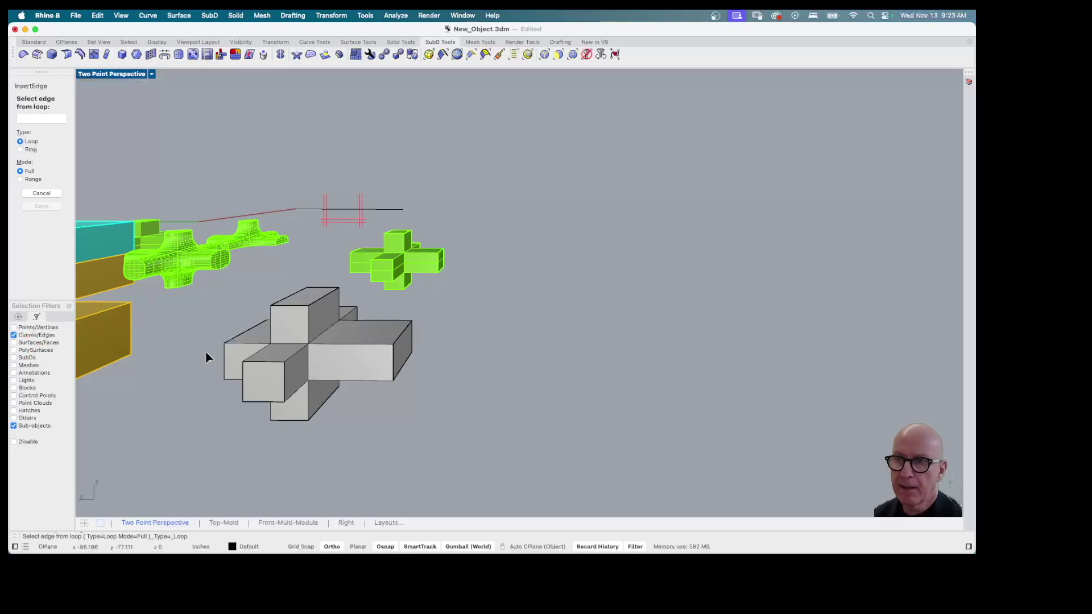
{"action": "left_click", "coordinate": [21, 149]}
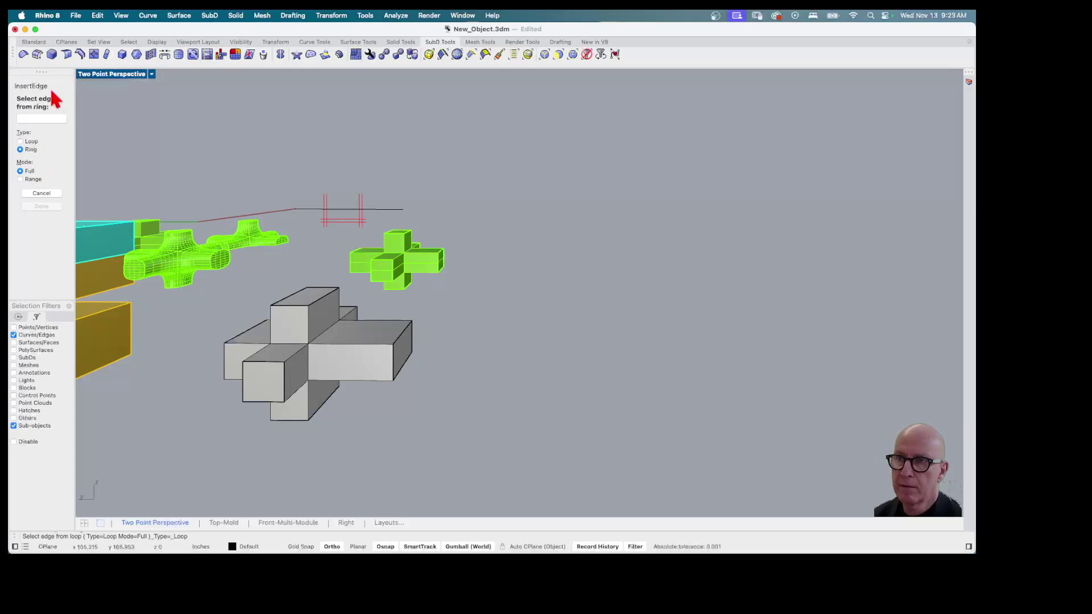
{"action": "left_click", "coordinate": [364, 349]}
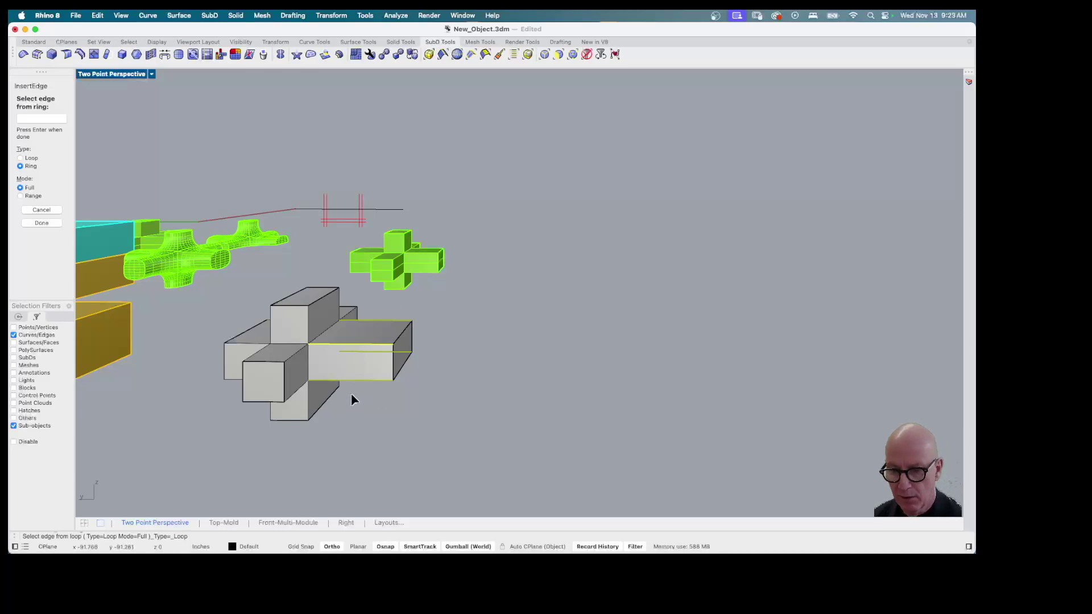
{"action": "key", "text": "Return"}
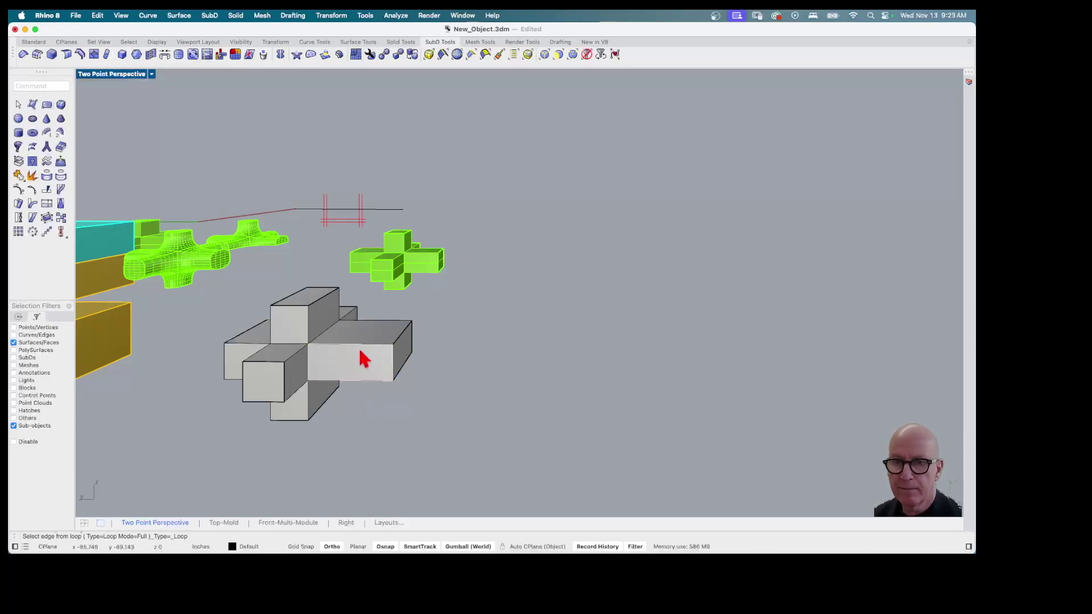
Step: Insert a full edge ring across the long arm of the gray SubD cross, about midway along its length
{"action": "key", "text": "Return"}
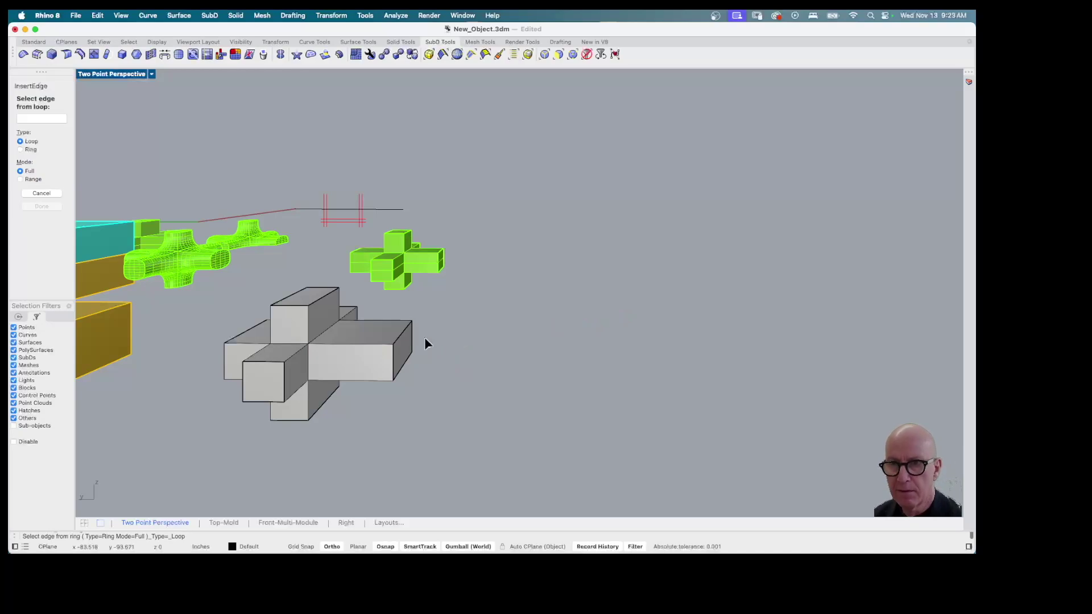
{"action": "left_click", "coordinate": [30, 150]}
{"action": "left_click", "coordinate": [378, 352]}
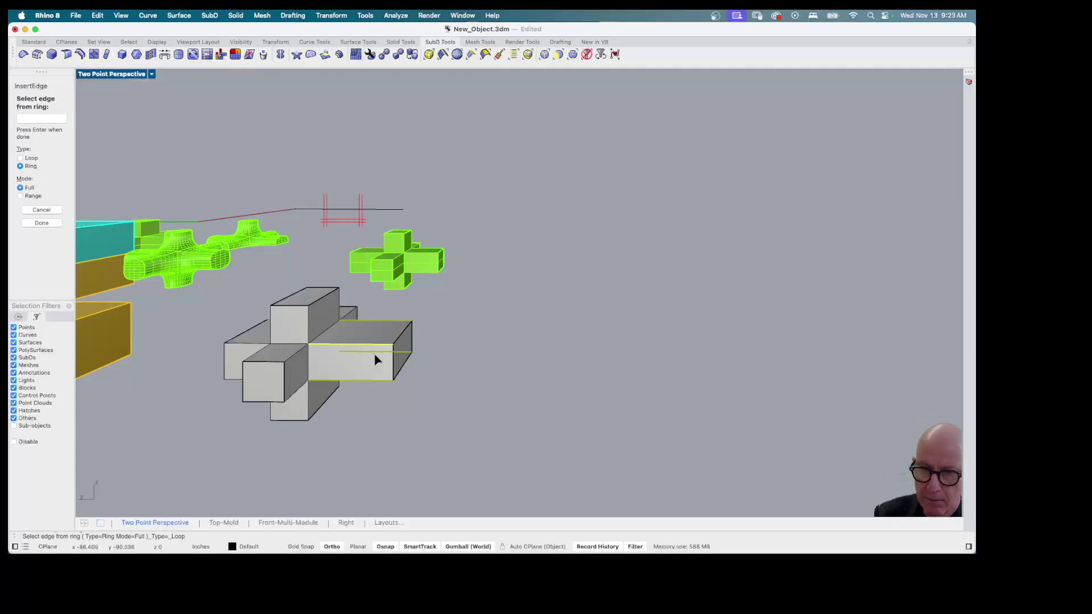
{"action": "key", "text": "Return"}
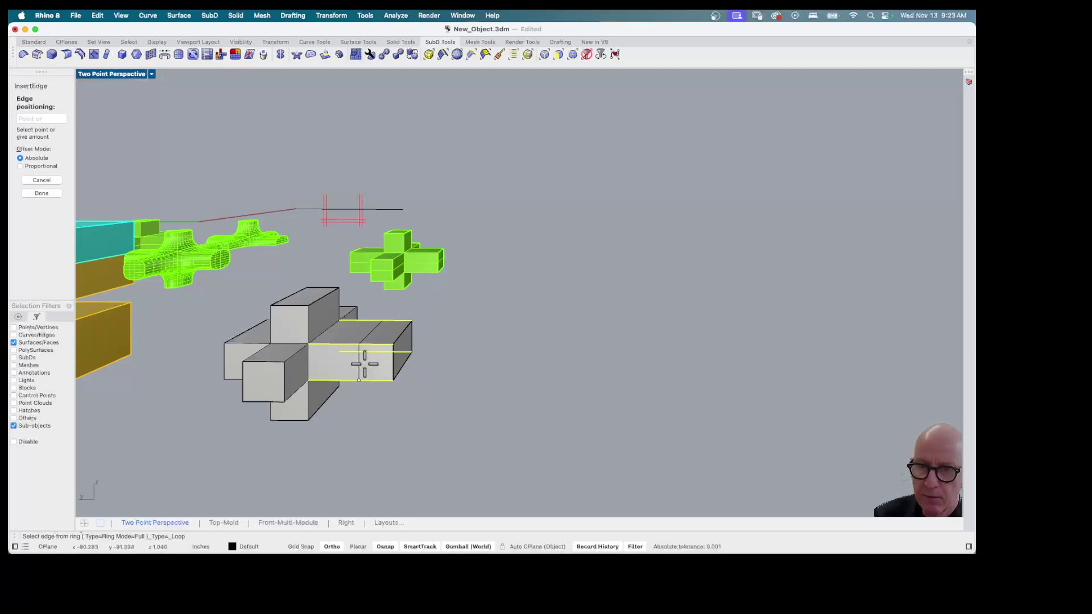
{"action": "left_click", "coordinate": [353, 370]}
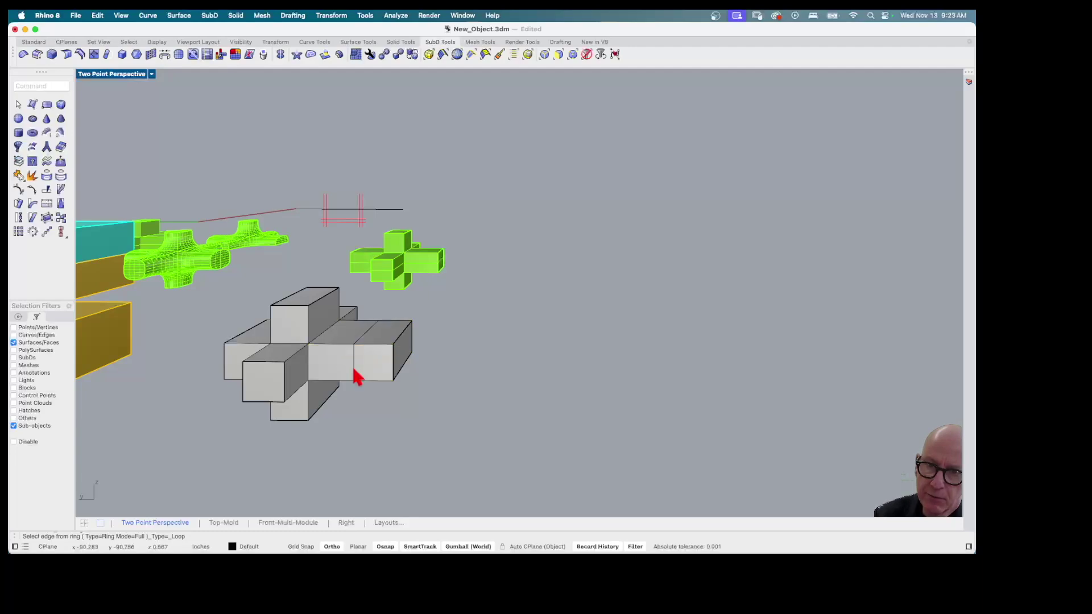
Step: Limit the selection filter to edges and shift the inserted edge ring slightly along the arm toward the cross's center
{"action": "right_click_drag", "start_coordinate": [391, 375], "coordinate": [457, 362]}
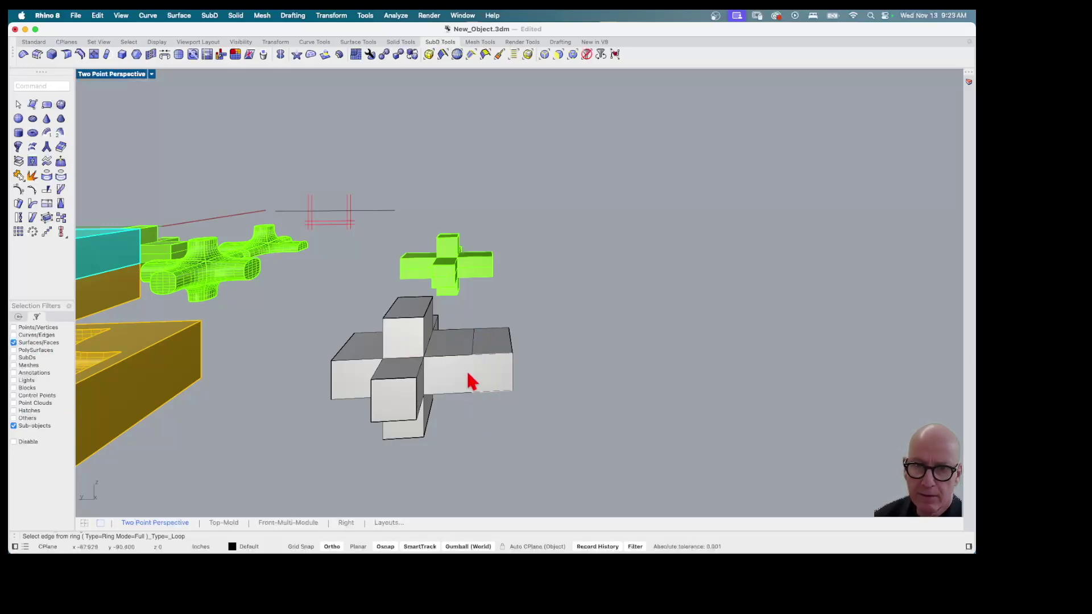
{"action": "left_click", "coordinate": [14, 336]}
{"action": "left_click", "coordinate": [13, 342]}
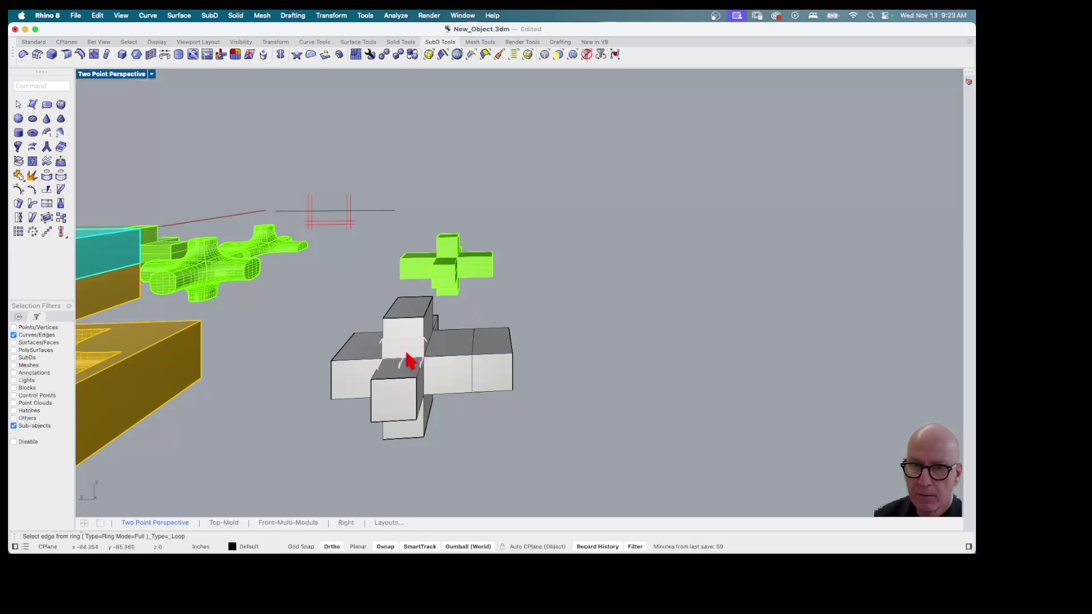
{"action": "left_click", "coordinate": [486, 413]}
{"action": "left_click_drag", "start_coordinate": [439, 365], "coordinate": [442, 359]}
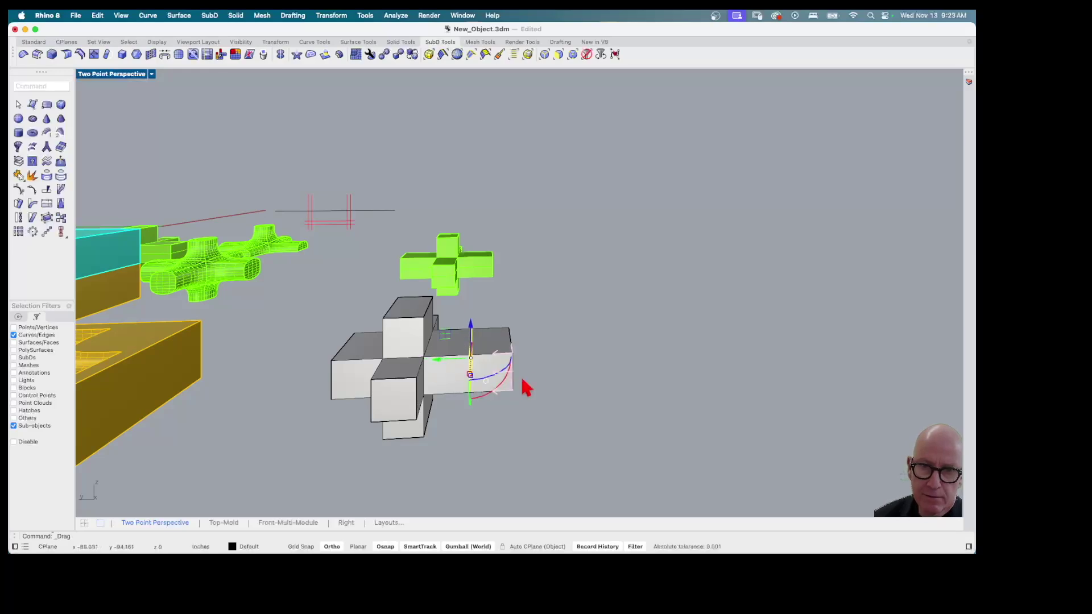
{"action": "right_click_drag", "start_coordinate": [551, 371], "coordinate": [476, 385]}
{"action": "left_click", "coordinate": [558, 379]}
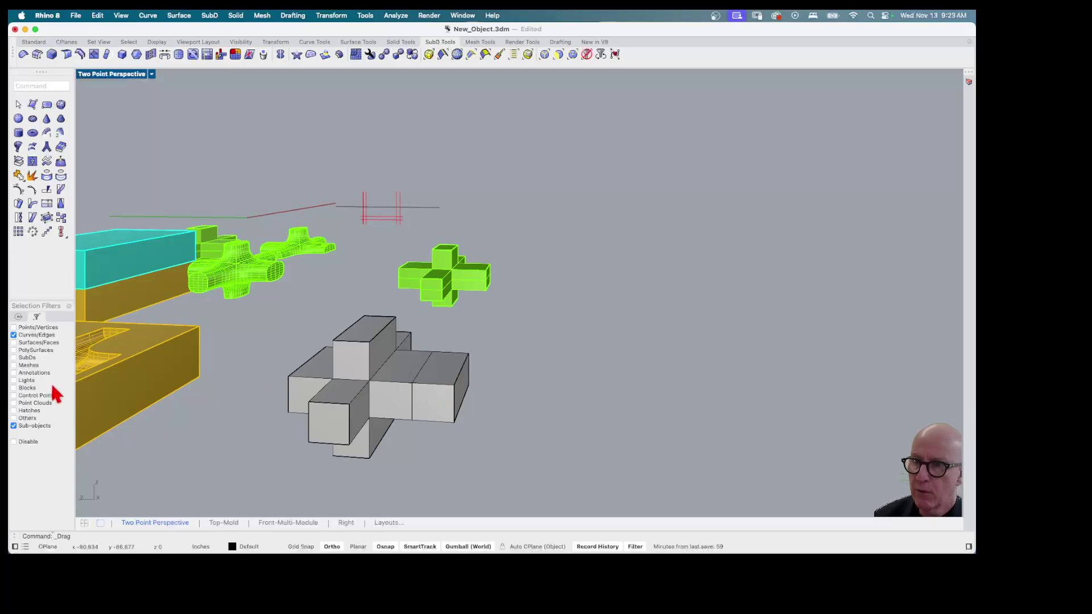
Step: With the filter set to faces, extrude the upper face of the arm's outer segment upward into a tall column
{"action": "left_click", "coordinate": [13, 335]}
{"action": "left_click", "coordinate": [449, 369]}
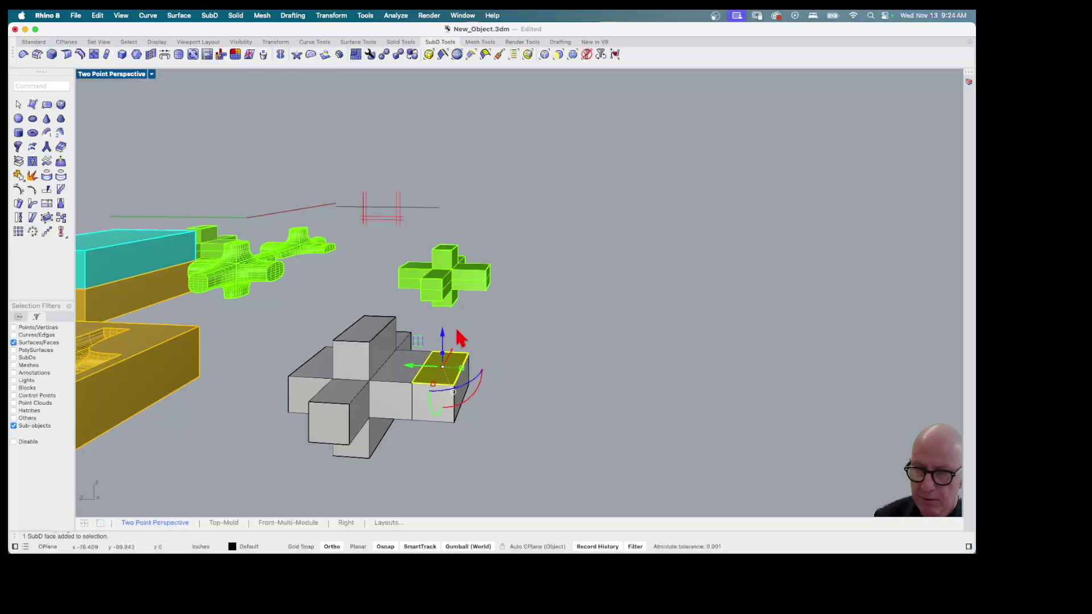
{"action": "mouse_move", "coordinate": [441, 336]}
{"action": "left_click_drag", "start_coordinate": [444, 341], "coordinate": [435, 202], "text": "super"}
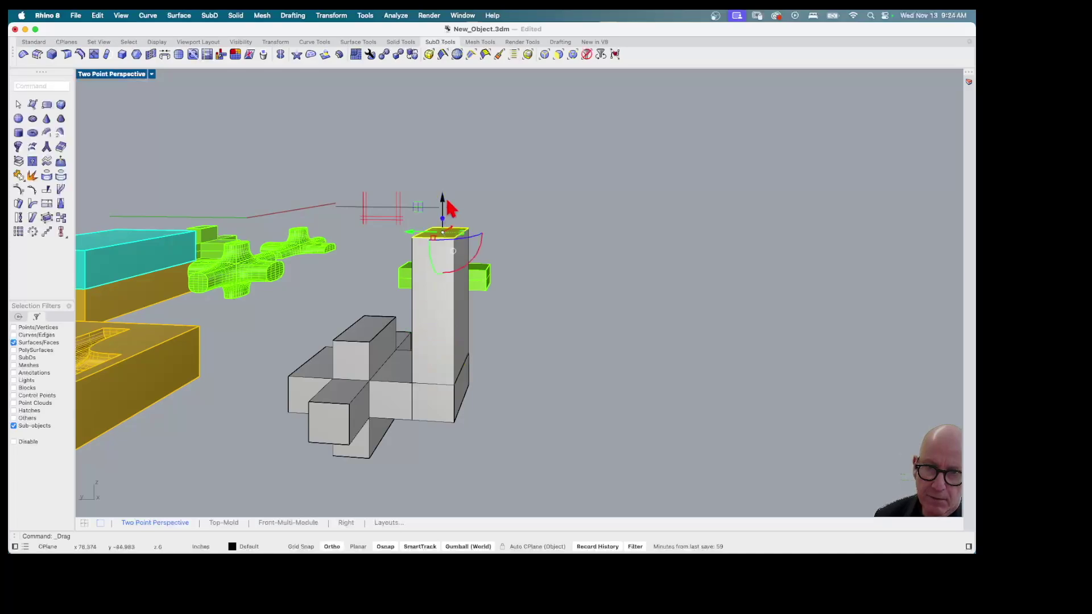
{"action": "key", "text": "Escape"}
Step: Switch the selection filter from surfaces/faces to curves/edges, keeping sub-objects enabled
{"action": "right_click_drag", "start_coordinate": [539, 332], "coordinate": [518, 334]}
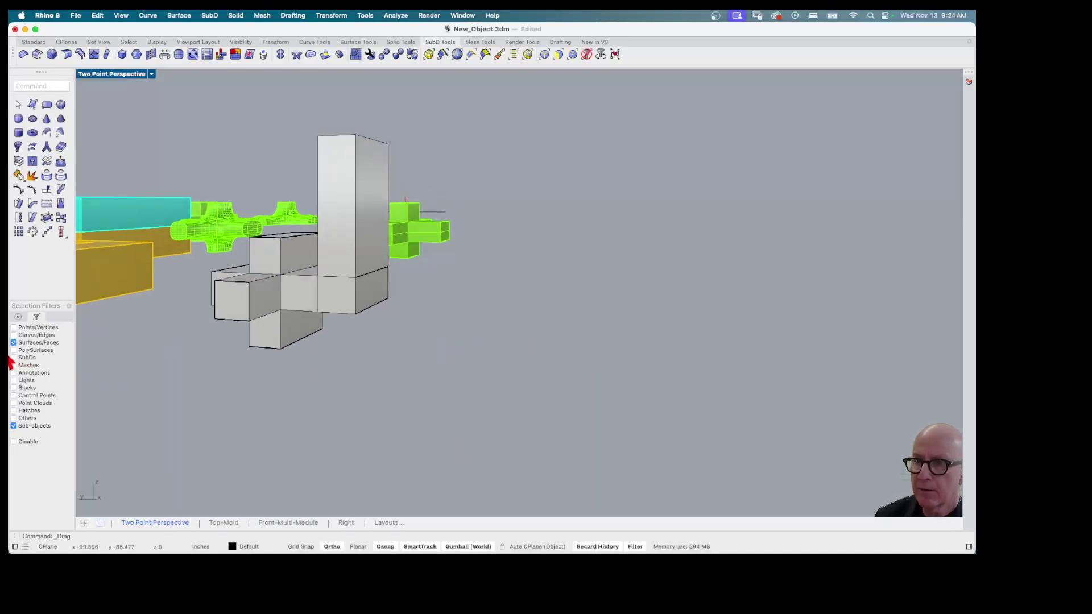
{"action": "left_click", "coordinate": [14, 335]}
{"action": "left_click", "coordinate": [15, 343]}
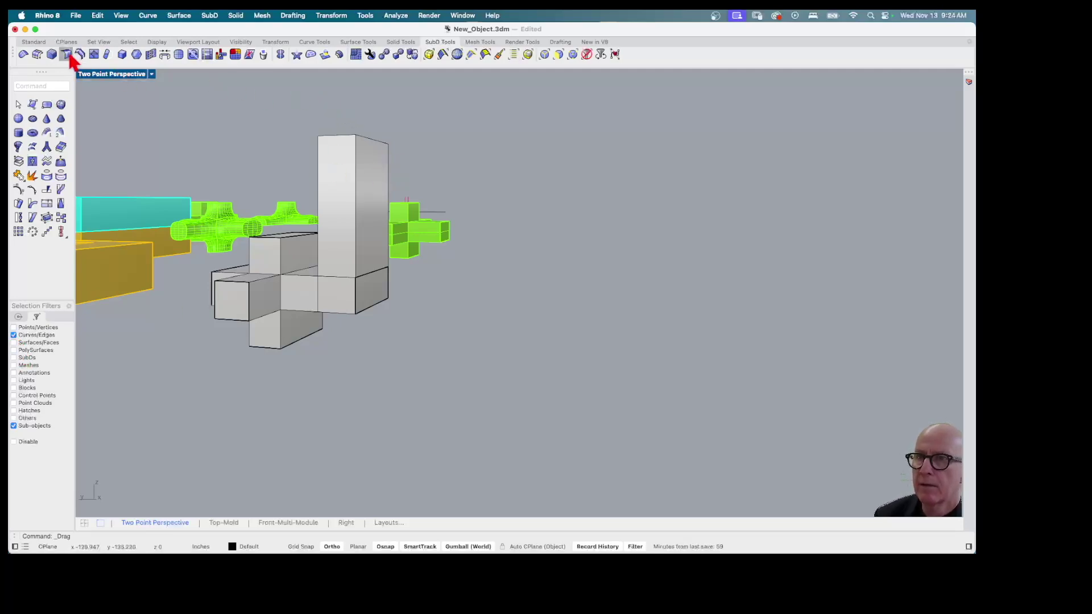
{"action": "left_click", "coordinate": [95, 54]}
{"action": "left_click", "coordinate": [356, 169]}
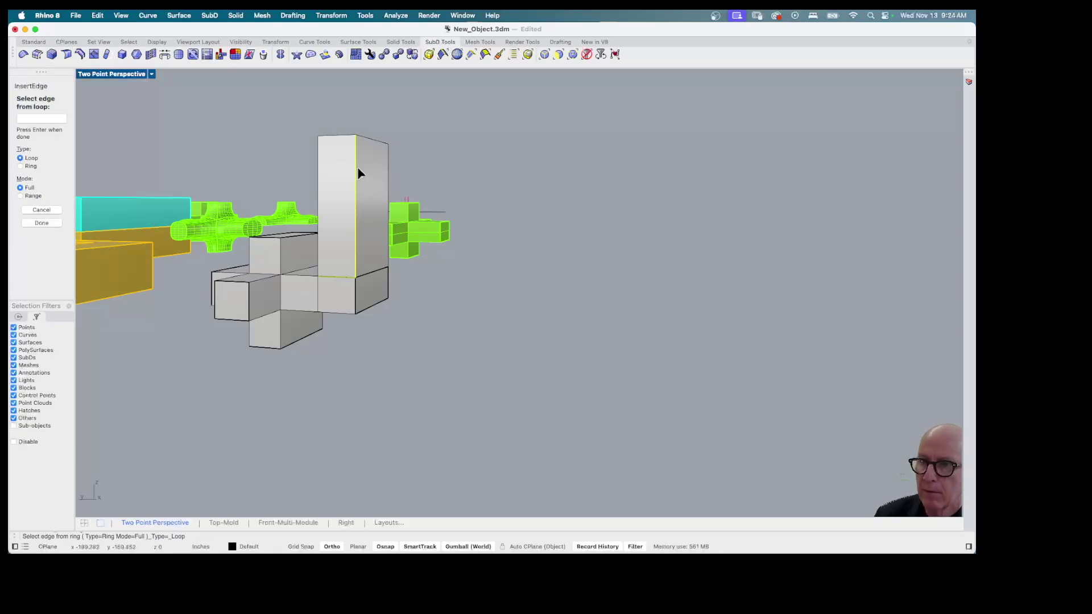
{"action": "key", "text": "Return"}
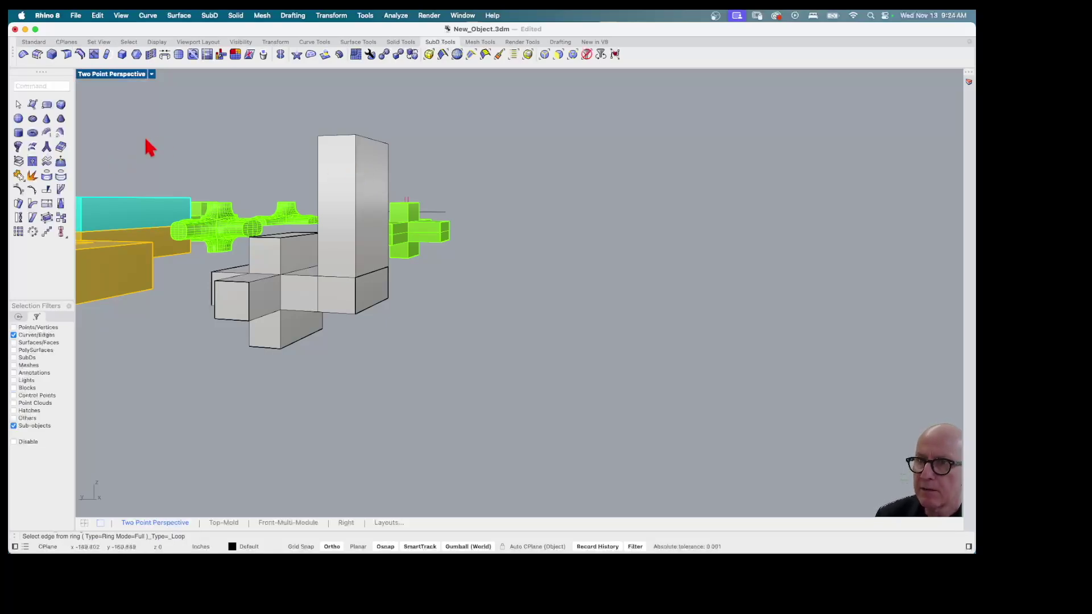
Step: Insert a full edge ring around the tall column a short distance below its top
{"action": "key", "text": "Return"}
{"action": "left_click", "coordinate": [21, 151]}
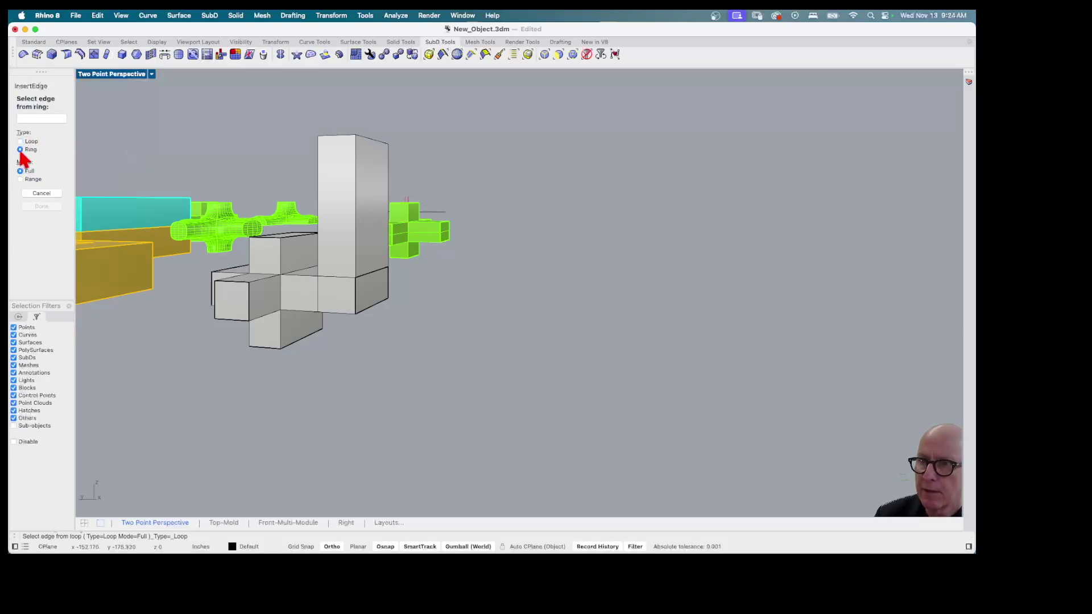
{"action": "left_click", "coordinate": [353, 171]}
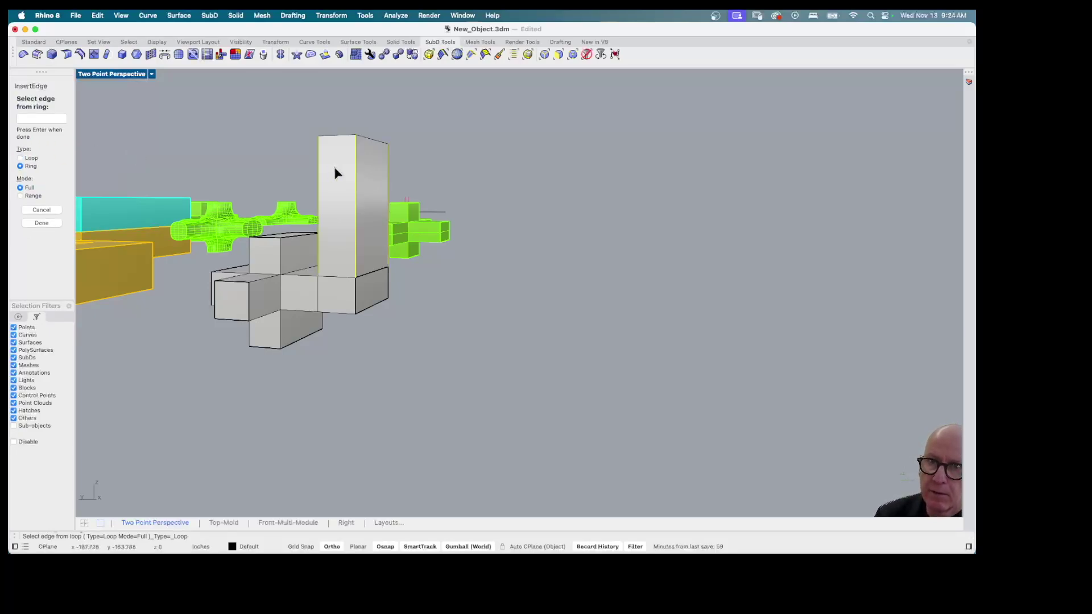
{"action": "key", "text": "Return"}
{"action": "left_click", "coordinate": [369, 175]}
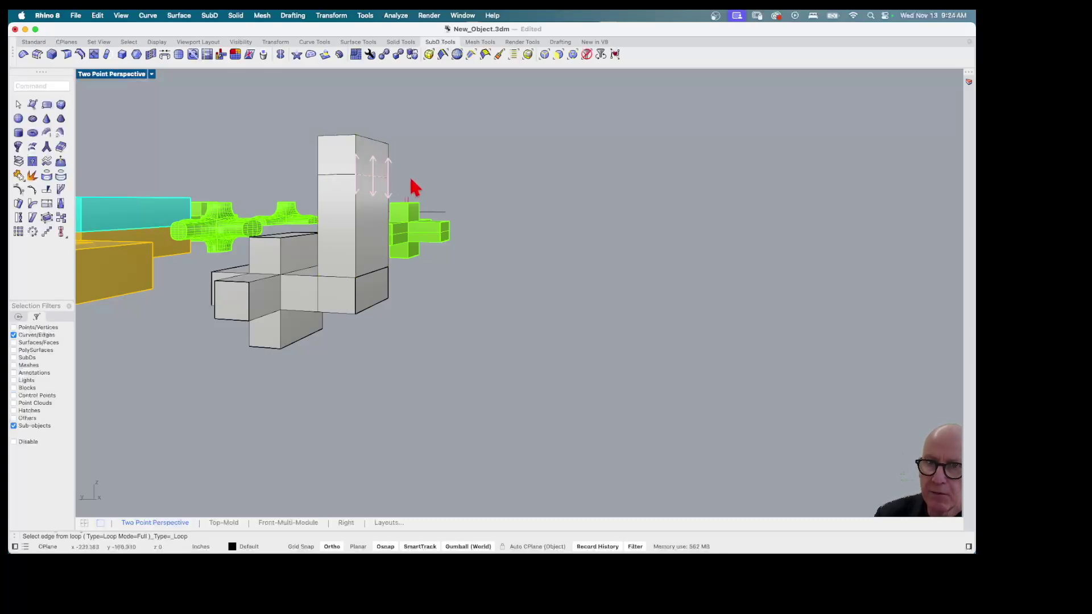
Step: With the filter set to faces, extrude the outer side face of the column's top segment outward into a horizontal arm
{"action": "left_click", "coordinate": [14, 343]}
{"action": "left_click", "coordinate": [13, 335]}
{"action": "left_click", "coordinate": [369, 164]}
{"action": "right_click_drag", "start_coordinate": [375, 202], "coordinate": [420, 252]}
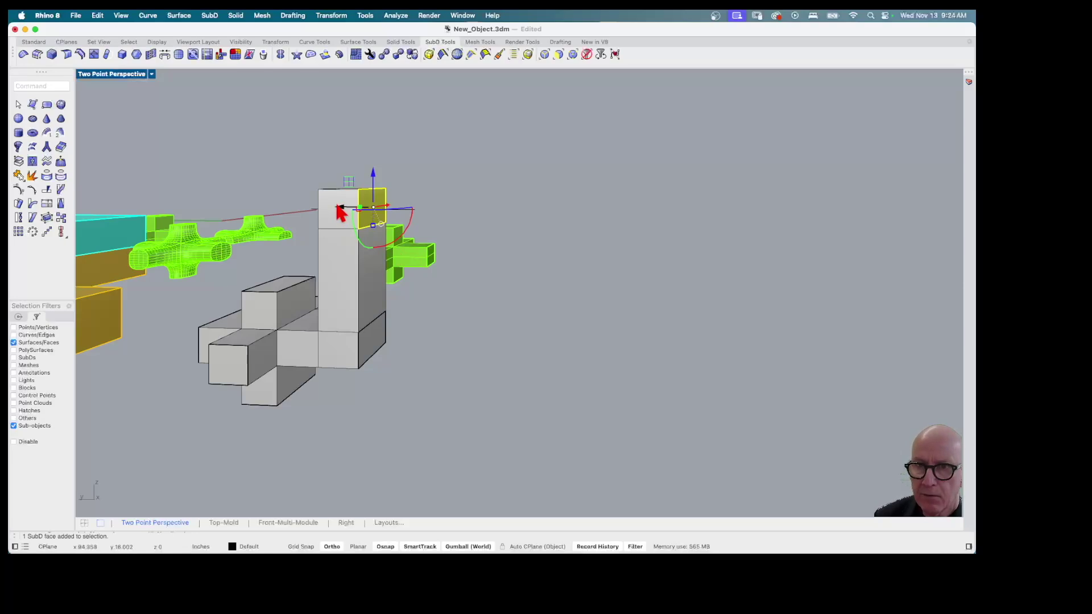
{"action": "left_click_drag", "start_coordinate": [364, 210], "coordinate": [426, 215]}
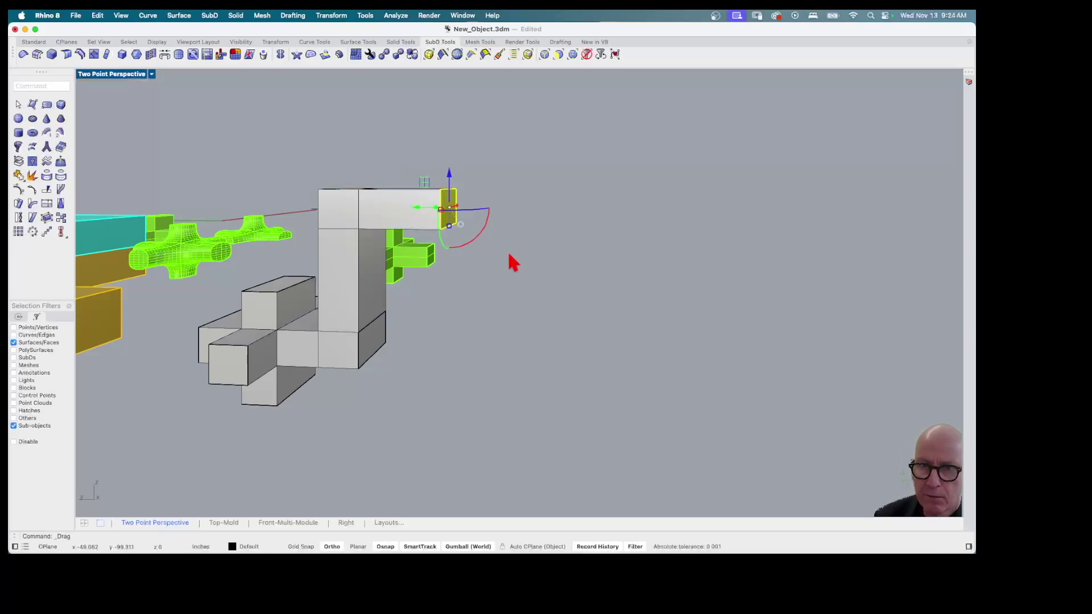
{"action": "left_click", "coordinate": [483, 286]}
Step: Preview the extended shape in smooth SubD display from several angles and return to flat display
{"action": "right_click_drag", "start_coordinate": [481, 299], "coordinate": [336, 312]}
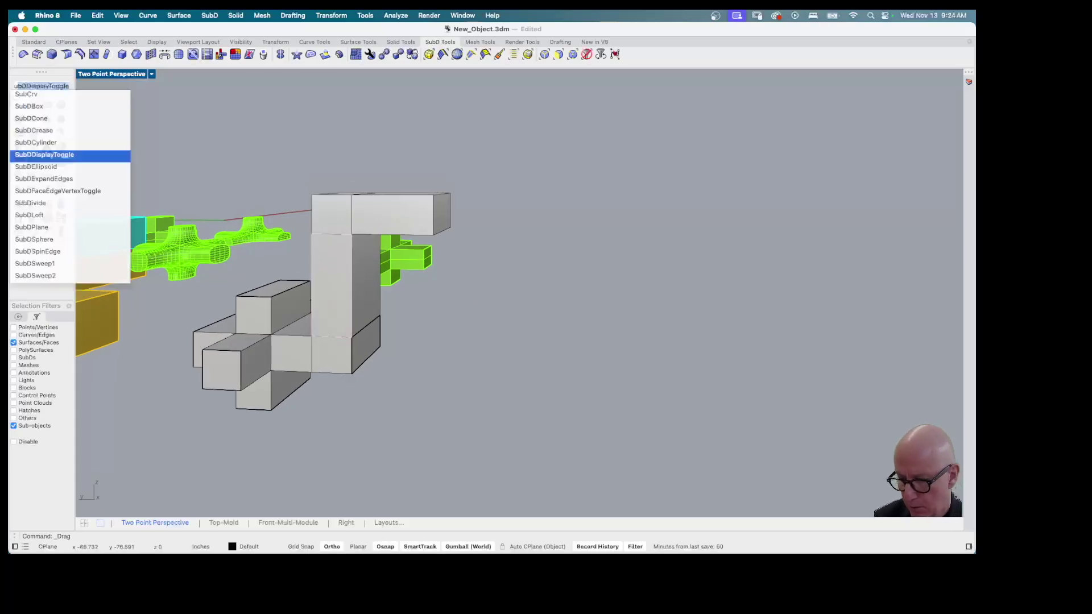
{"action": "key", "text": "Tab"}
{"action": "right_click_drag", "start_coordinate": [324, 280], "coordinate": [493, 366]}
{"action": "key", "text": "Tab"}
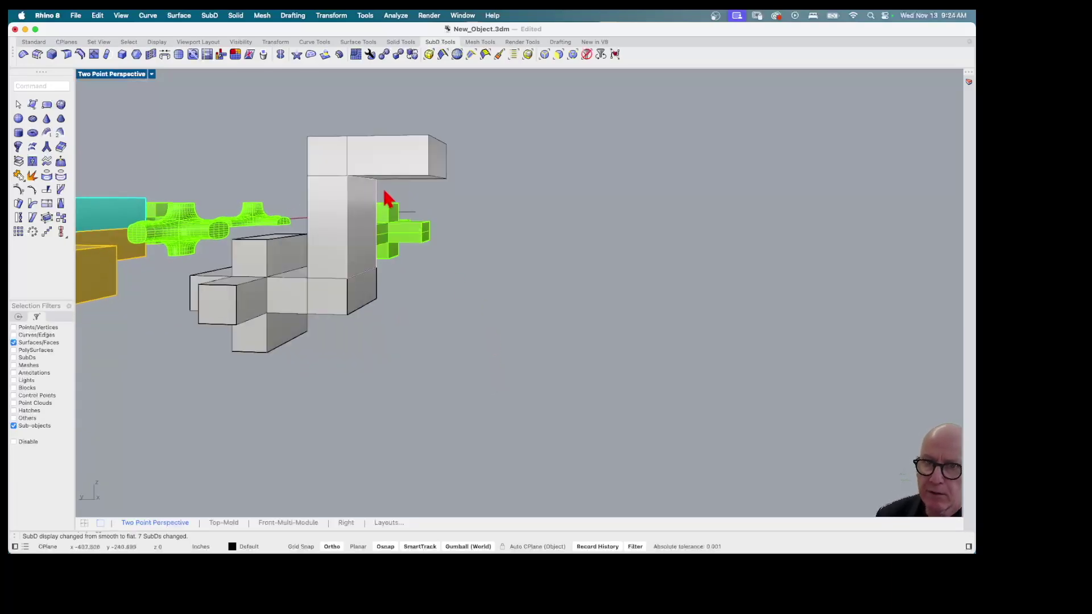
Step: With the filter set to edges, select the four edges at the free end of the upper horizontal arm and crease them
{"action": "left_click", "coordinate": [14, 335]}
{"action": "left_click", "coordinate": [14, 343]}
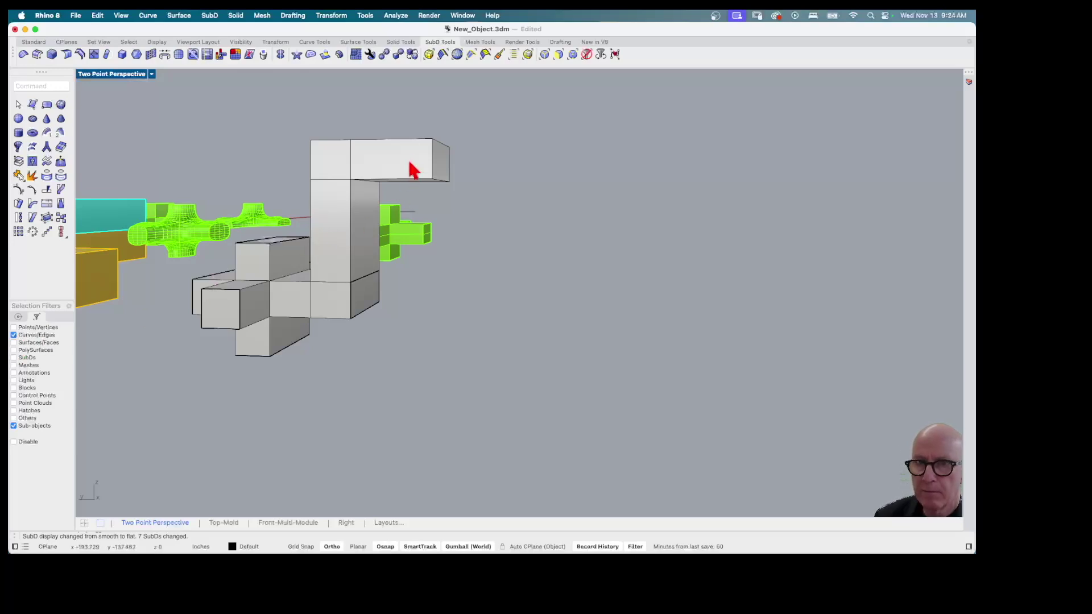
{"action": "left_click_drag", "start_coordinate": [428, 126], "coordinate": [490, 192]}
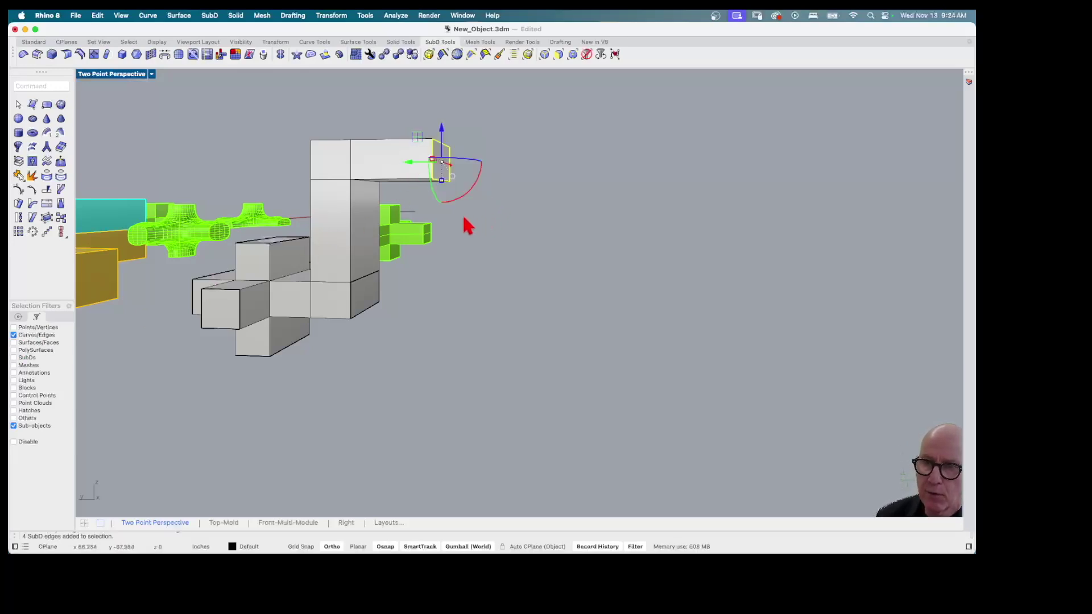
{"action": "left_click", "coordinate": [209, 16]}
{"action": "mouse_move", "coordinate": [234, 259]}
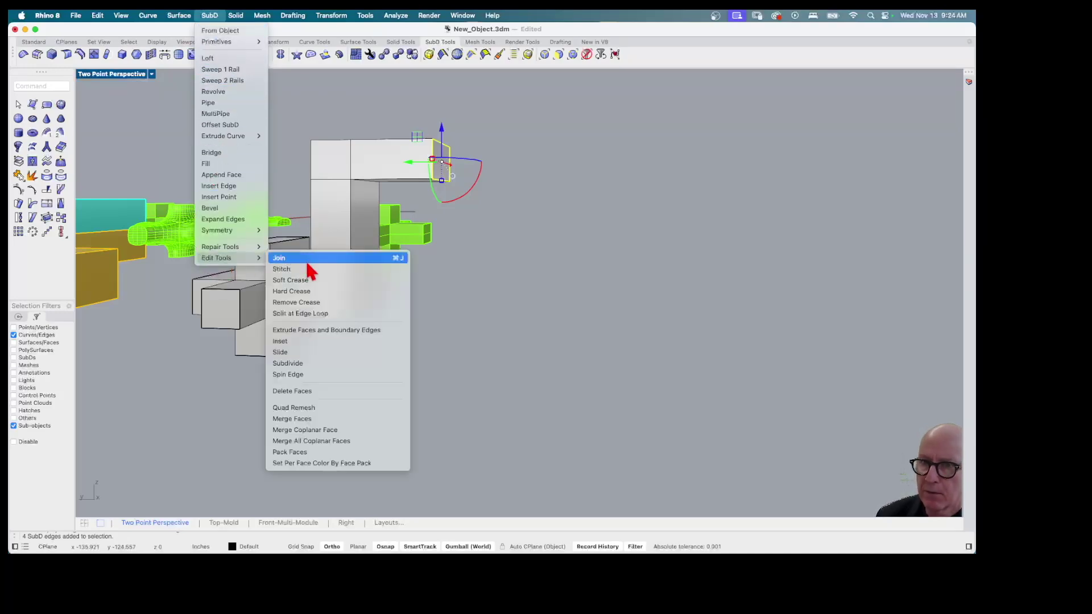
{"action": "left_click", "coordinate": [302, 302]}
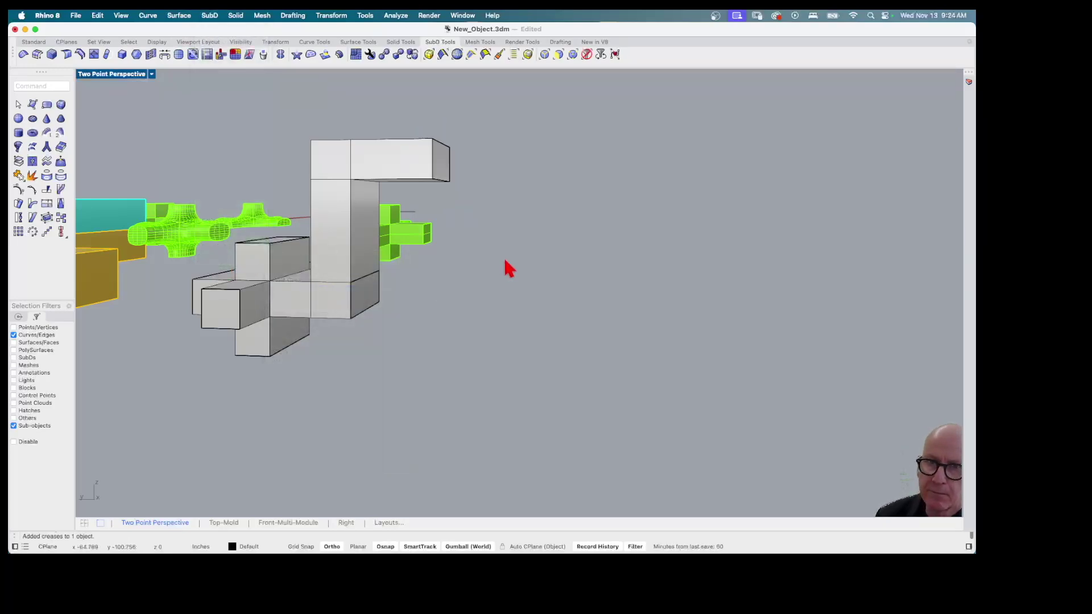
{"action": "key", "text": "Return"}
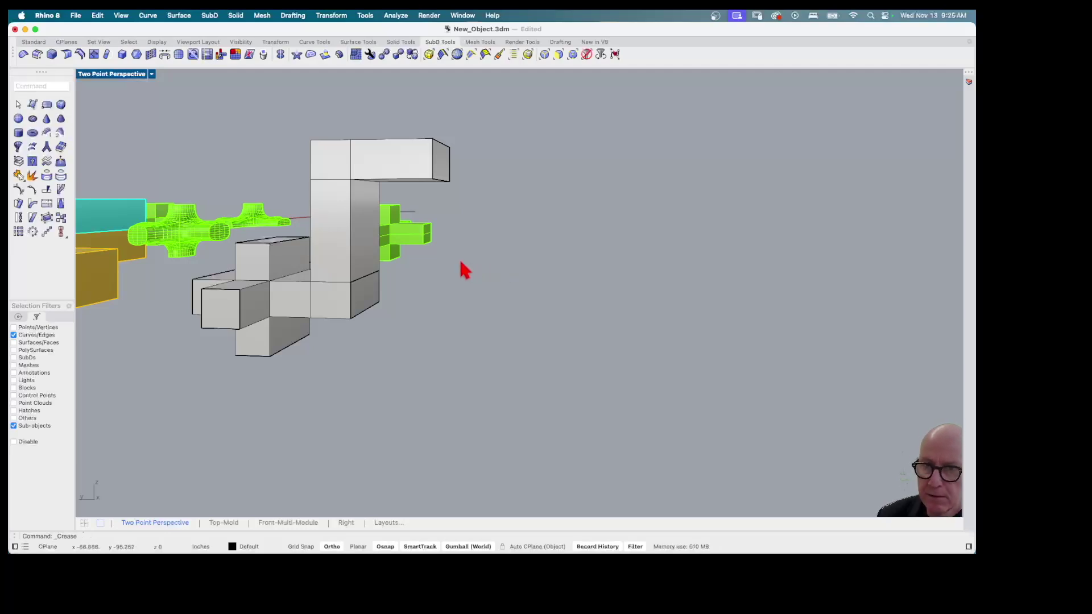
Step: Toggle the SubDs to smooth display and inspect the creased end of the upper arm
{"action": "type", "text": "subd"}
{"action": "key", "text": "Return"}
{"action": "right_click_drag", "start_coordinate": [581, 259], "coordinate": [490, 194]}
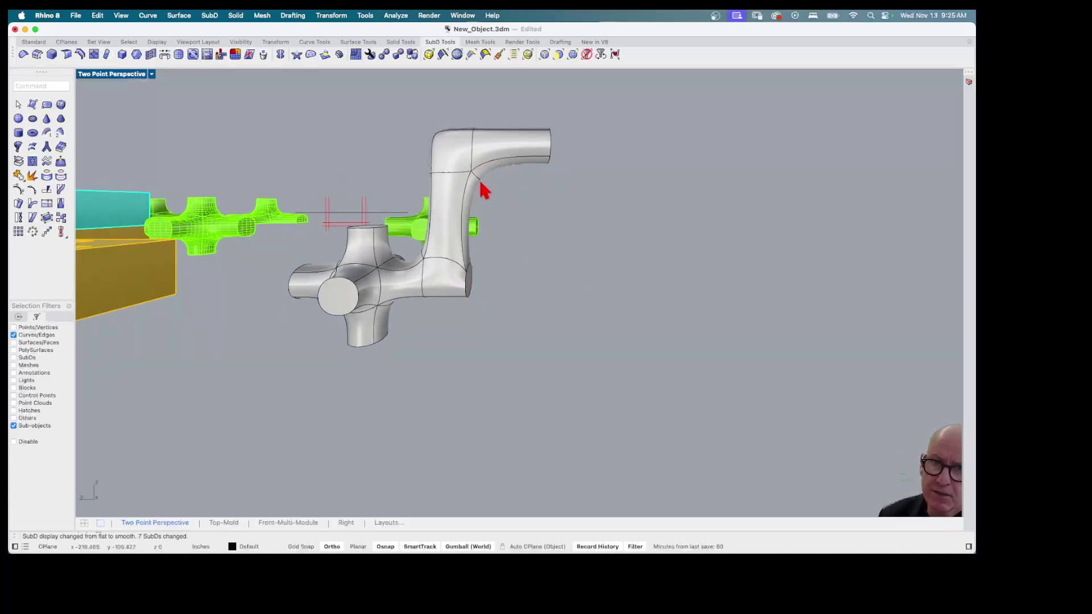
{"action": "right_click_drag", "start_coordinate": [427, 288], "coordinate": [504, 336]}
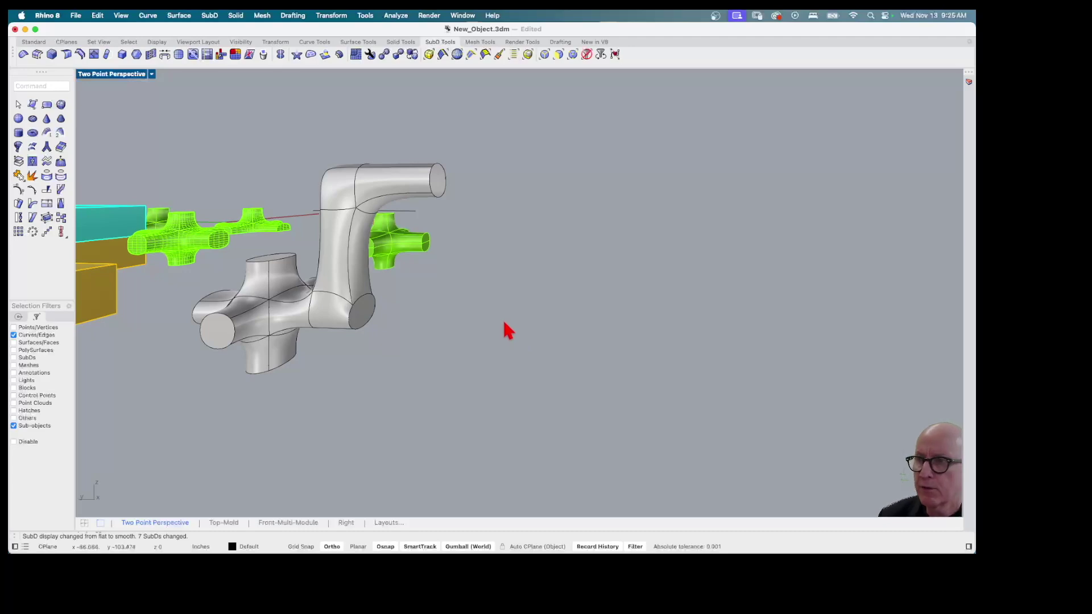